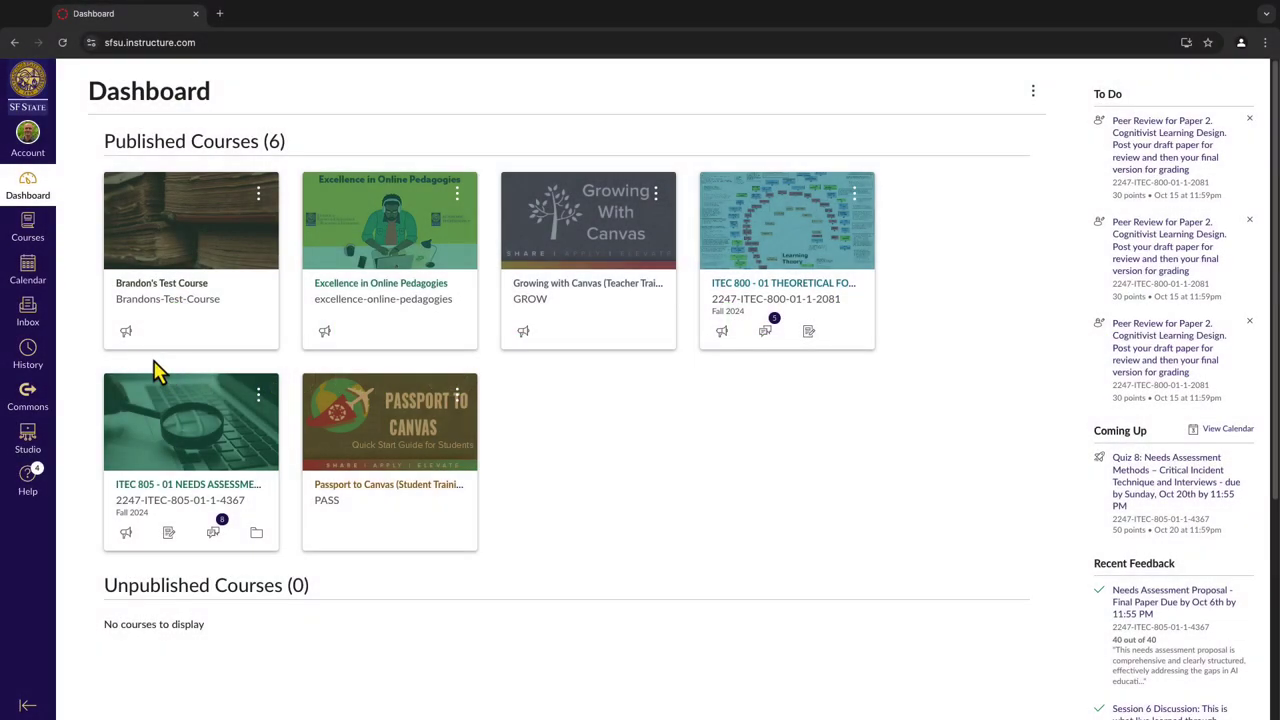
Open the calendar and show only the test course's calendar, leaving Excellence in Online Pedagogies hidden.
click(32, 270)
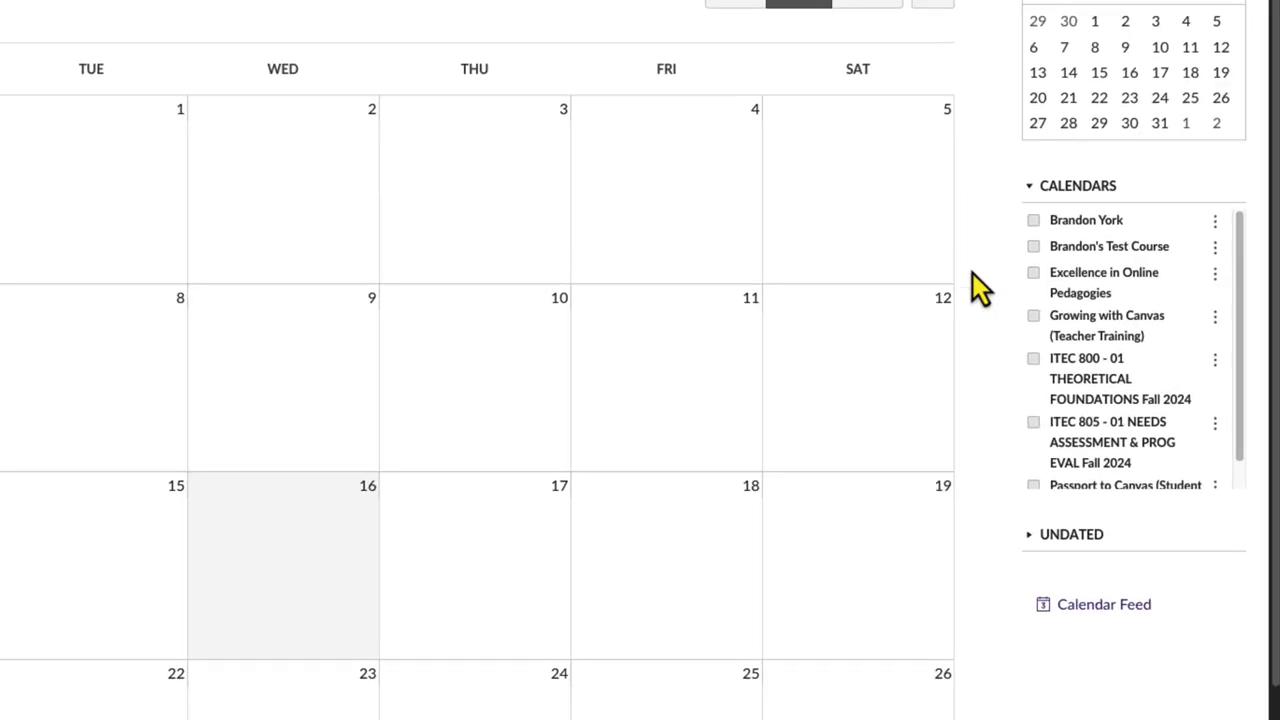
click(1033, 246)
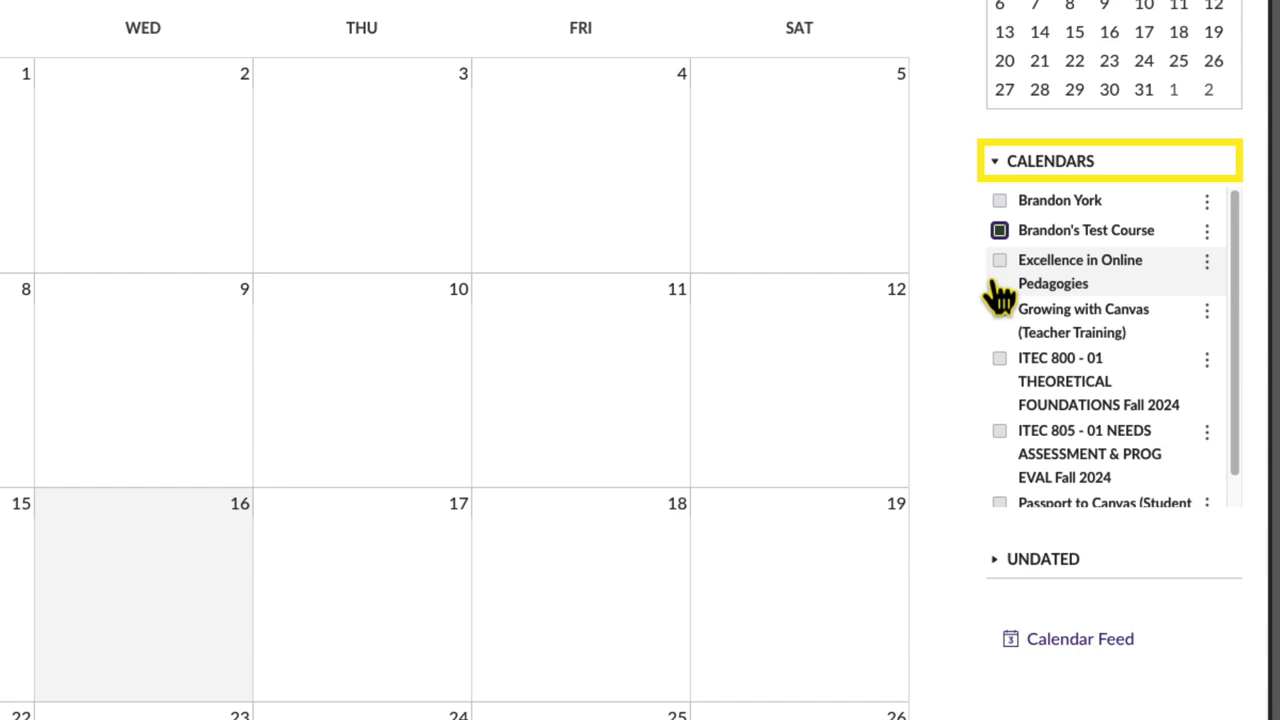
click(1001, 264)
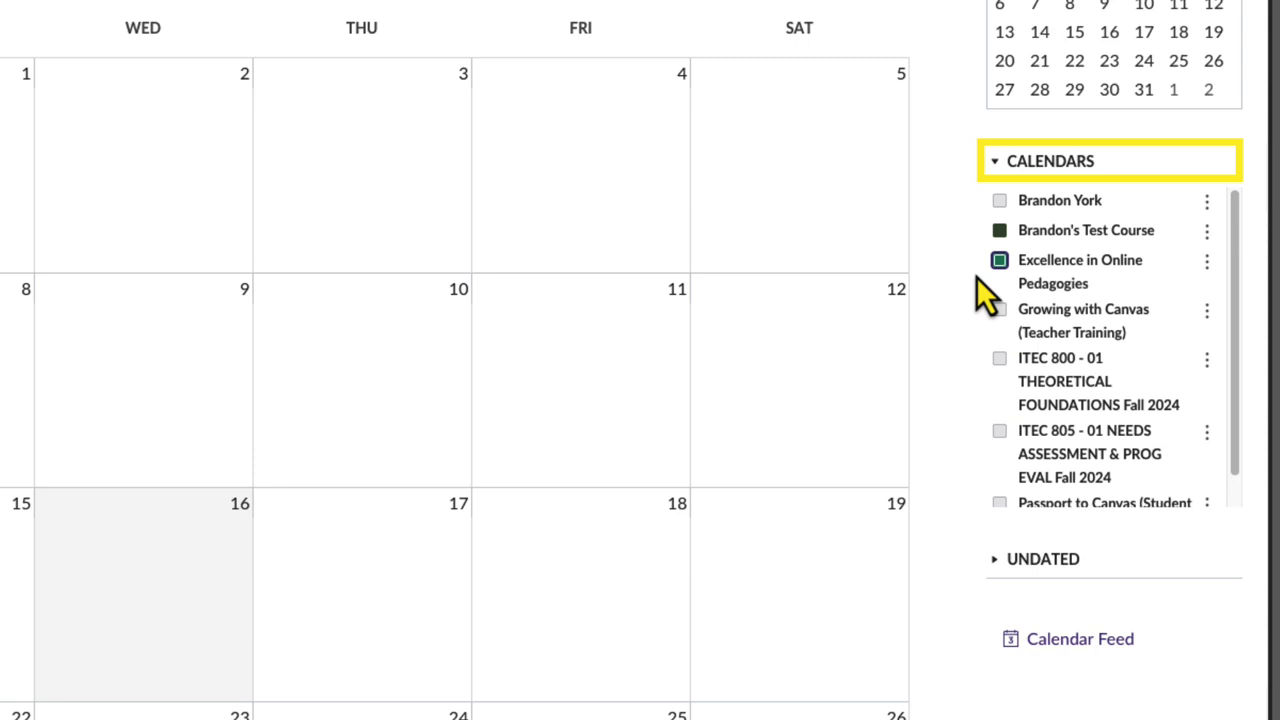
click(999, 261)
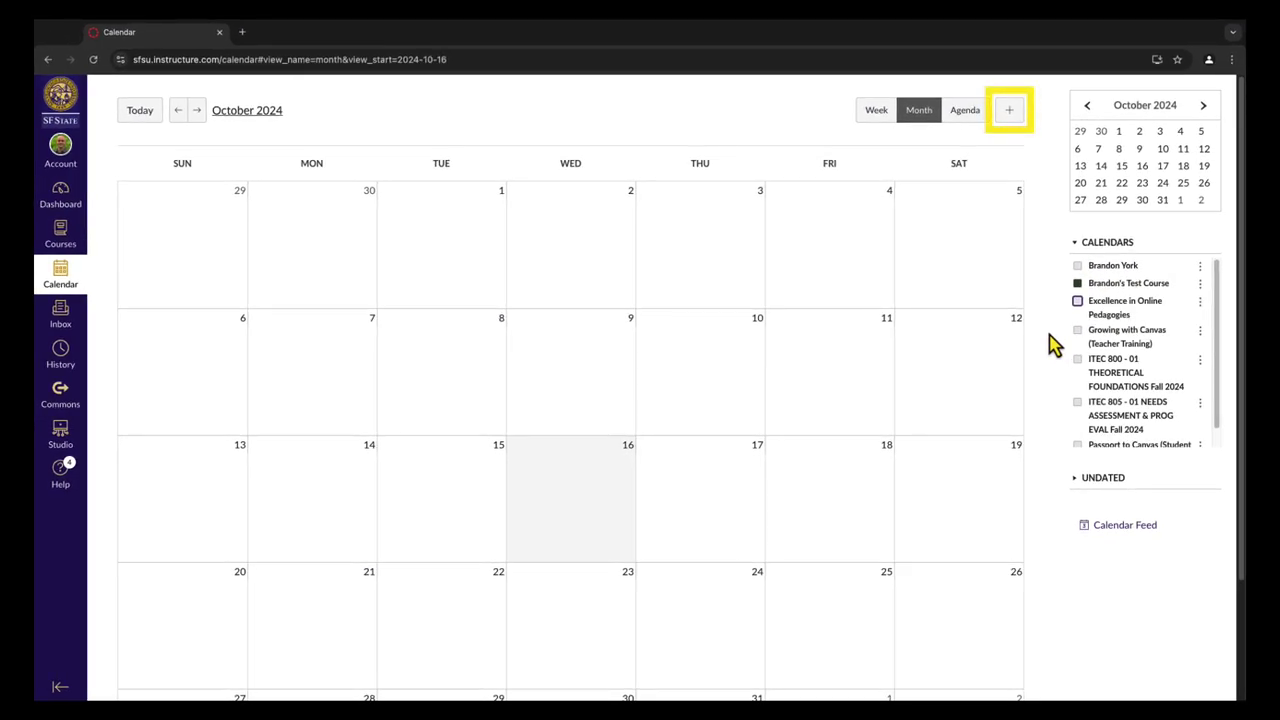
Start an appointment group on Thursday, October 17, 2024, named "Office Hours" with the location "Zoom".
click(703, 476)
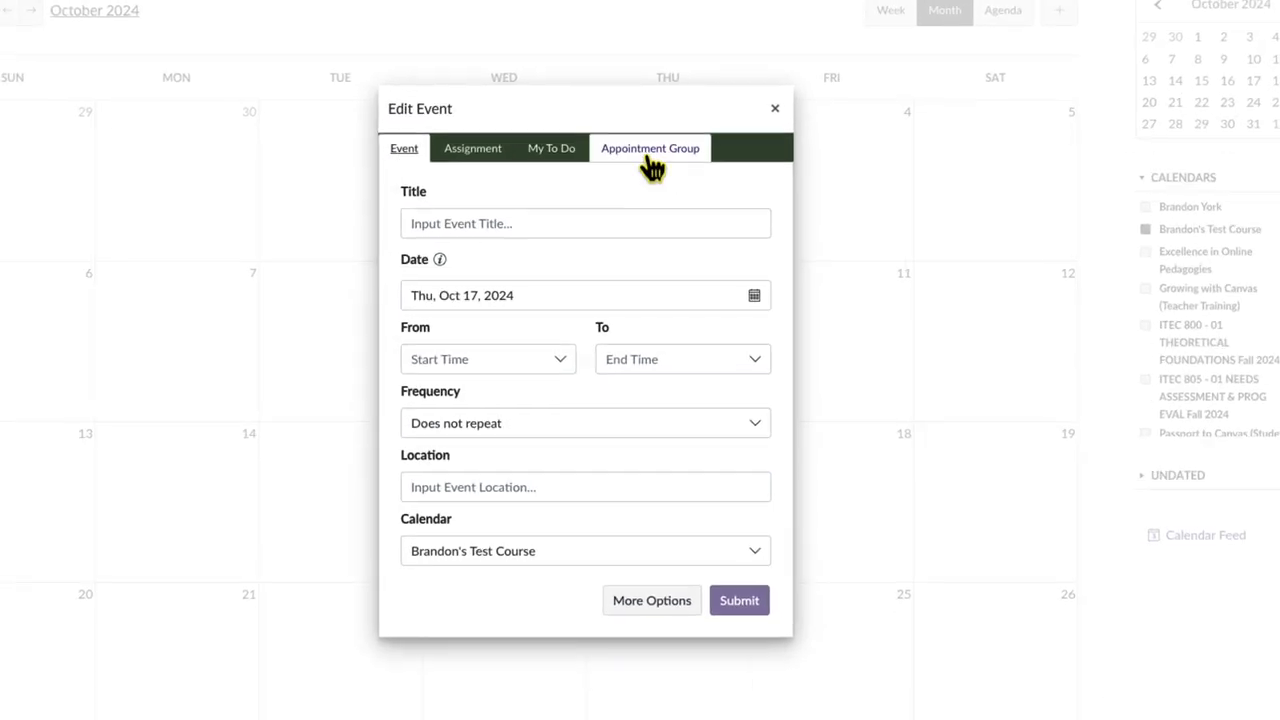
click(643, 140)
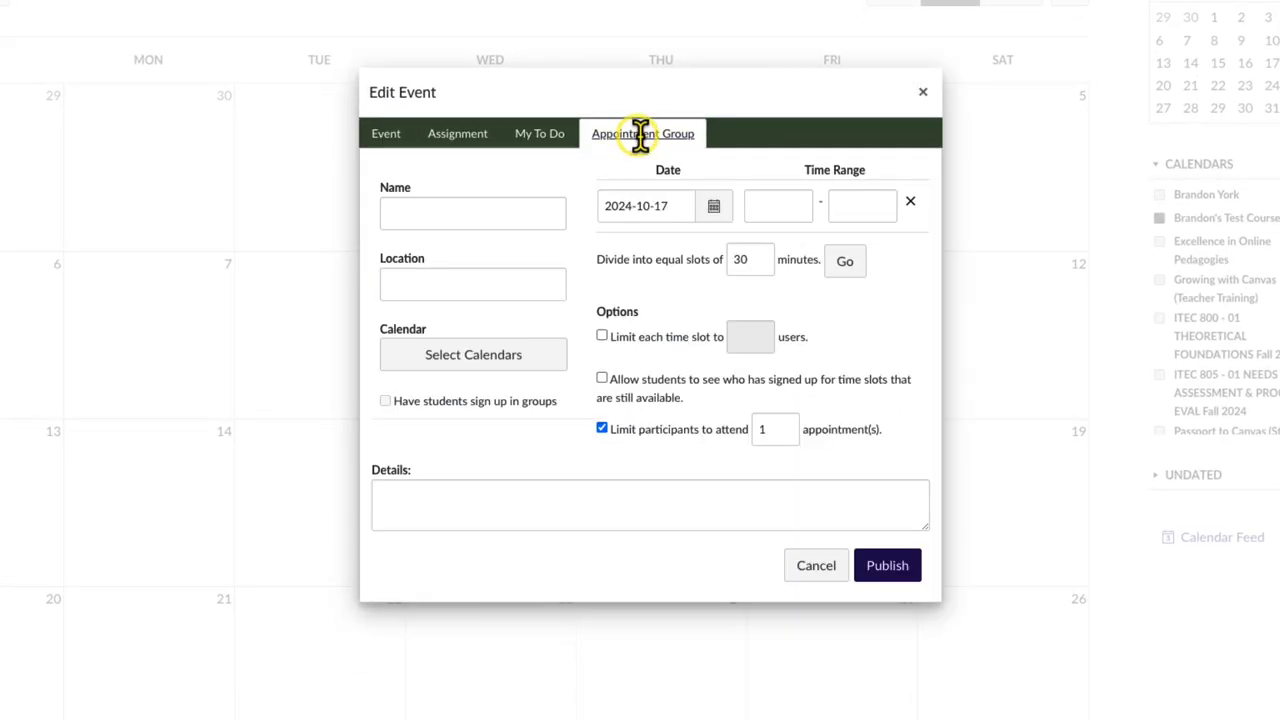
click(407, 218)
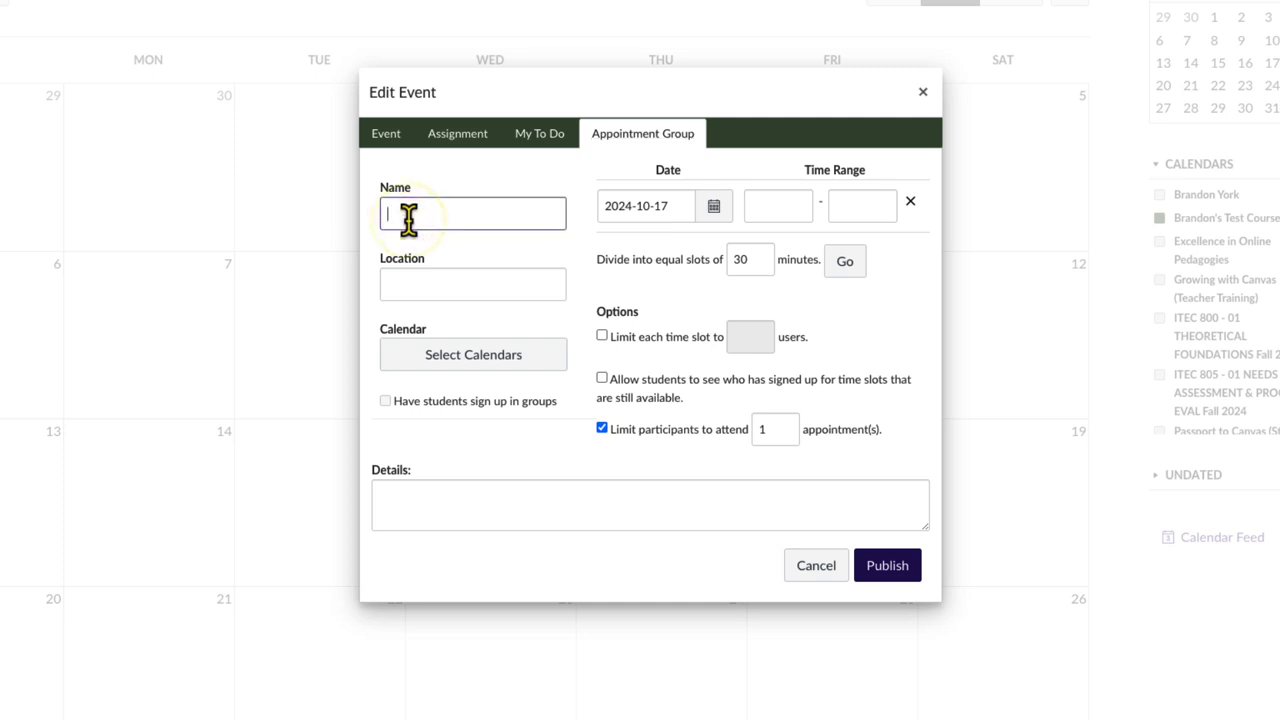
text(Office Hours)
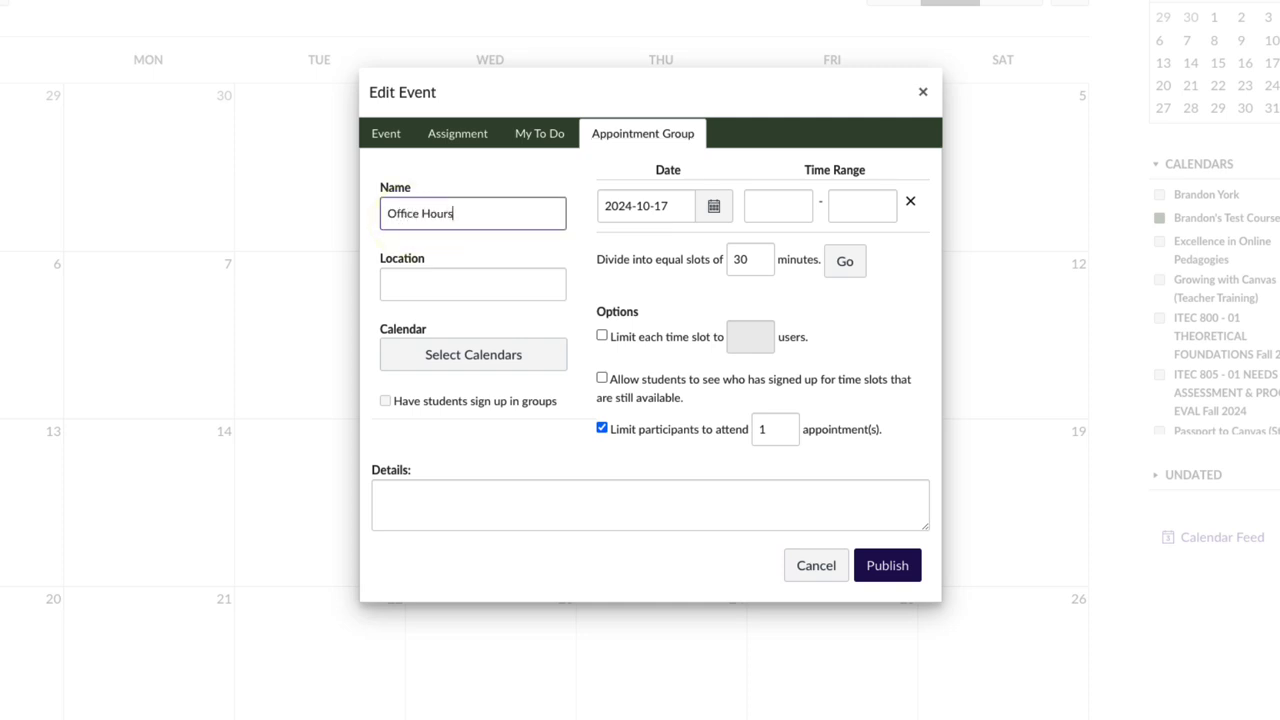
click(422, 280)
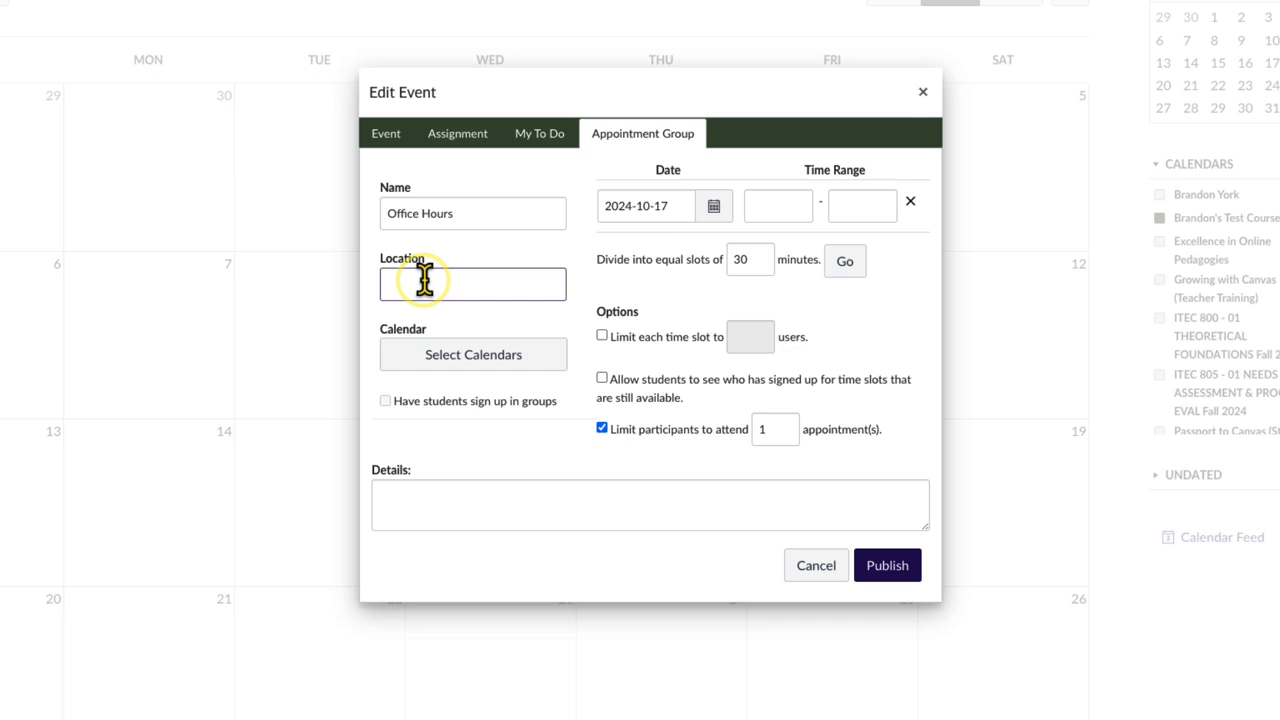
text(Zoom)
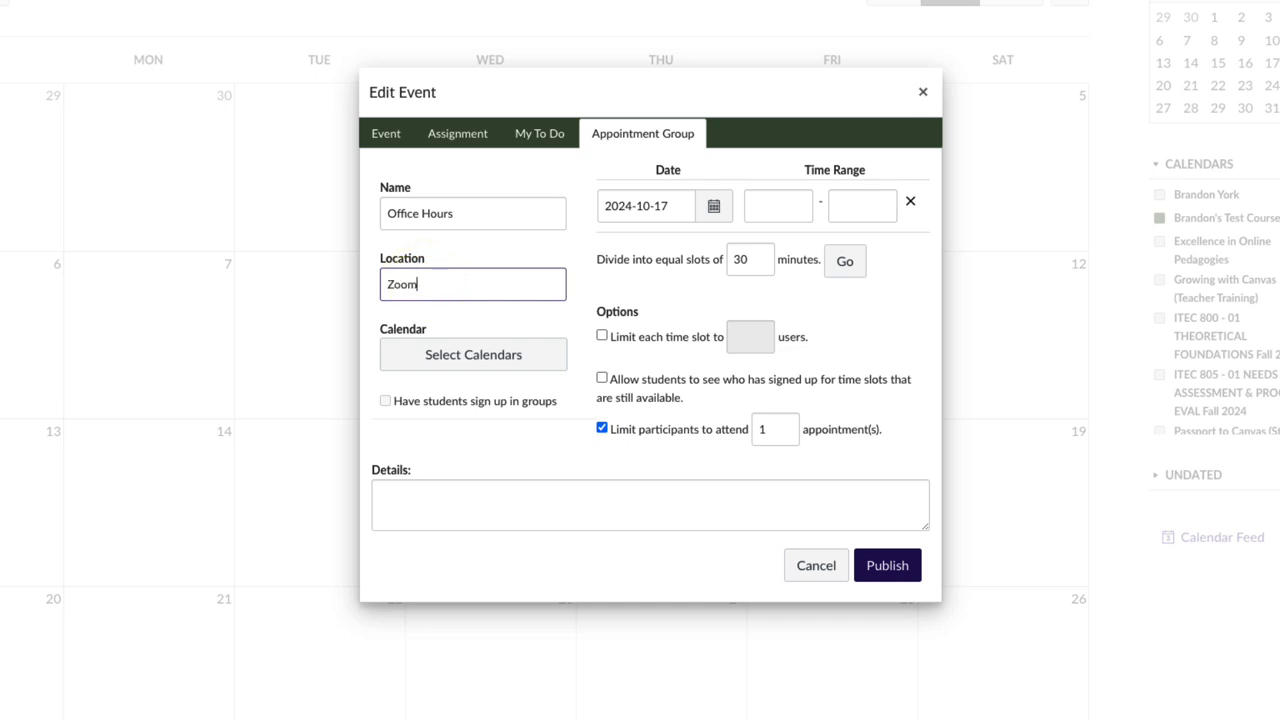
Assign the appointment group to the test course's calendar with all of its sections included.
click(455, 325)
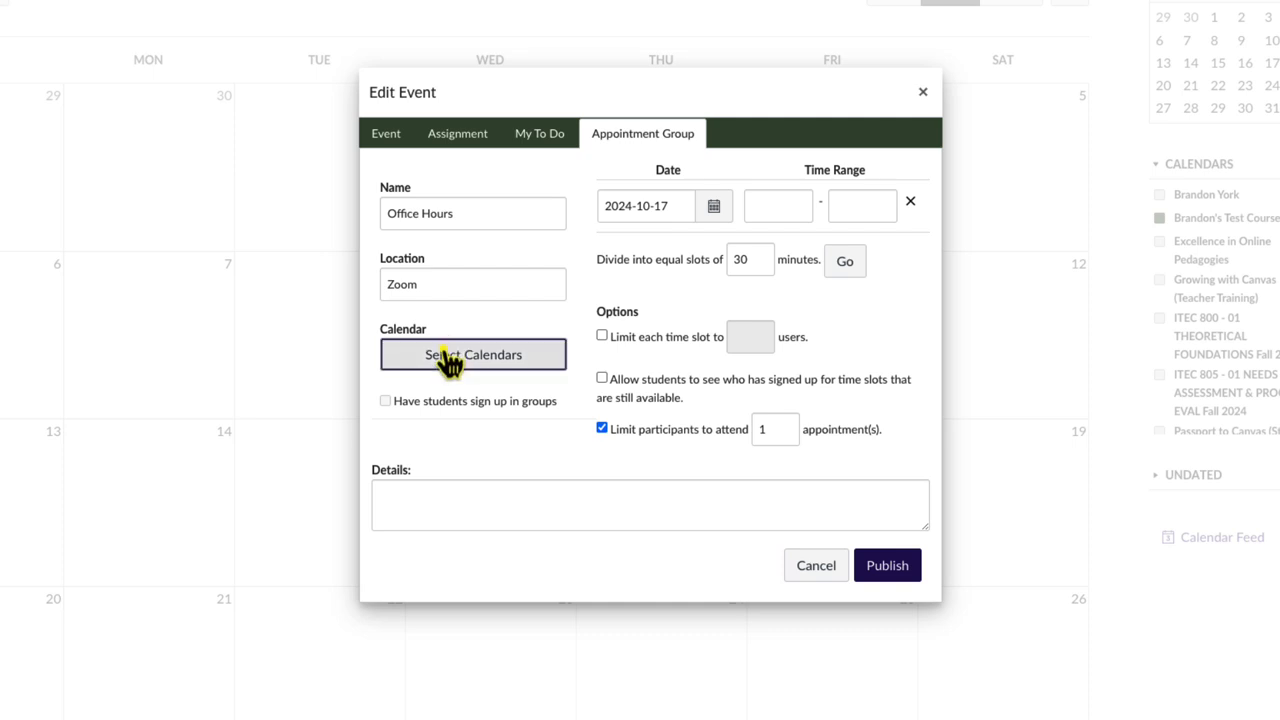
click(449, 357)
click(400, 384)
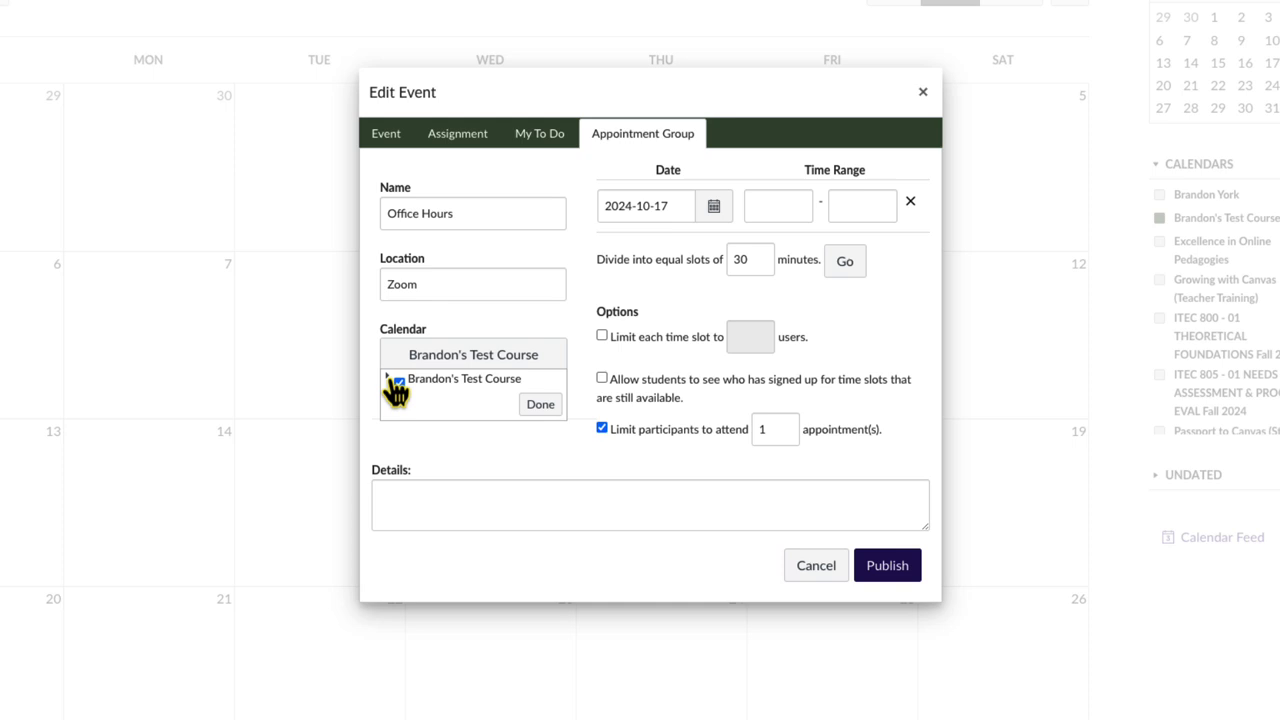
click(388, 379)
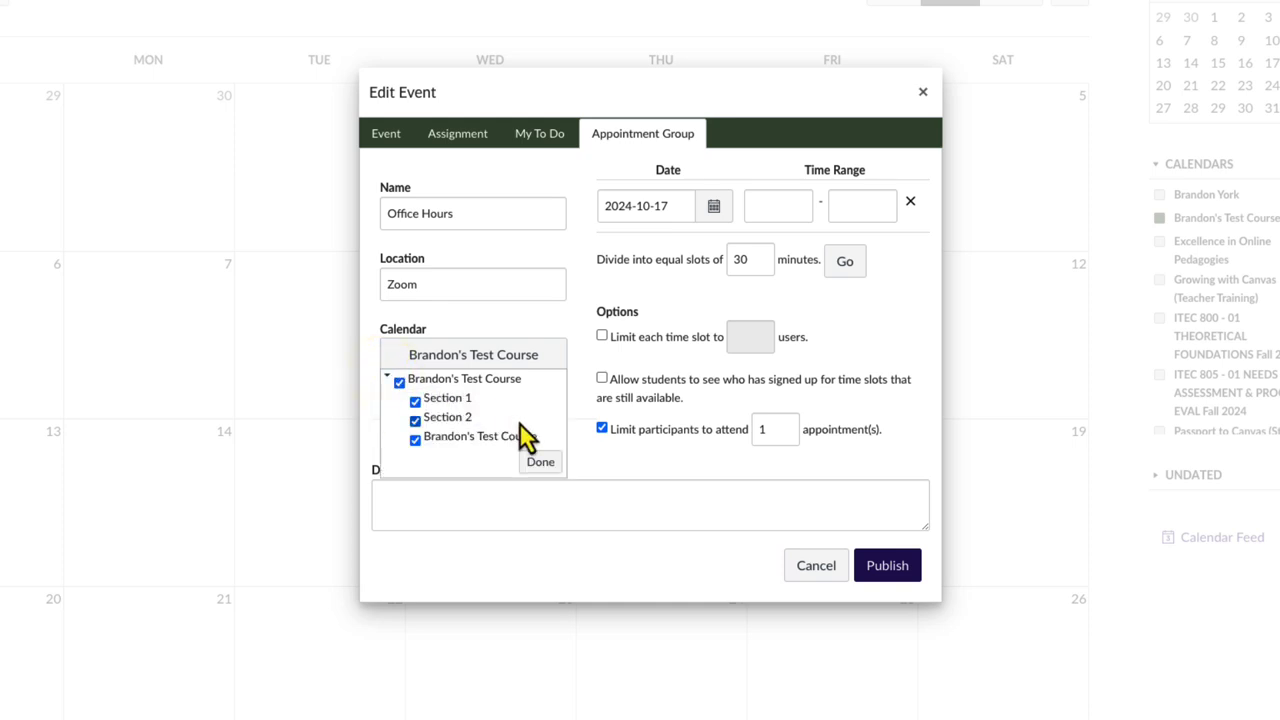
click(537, 462)
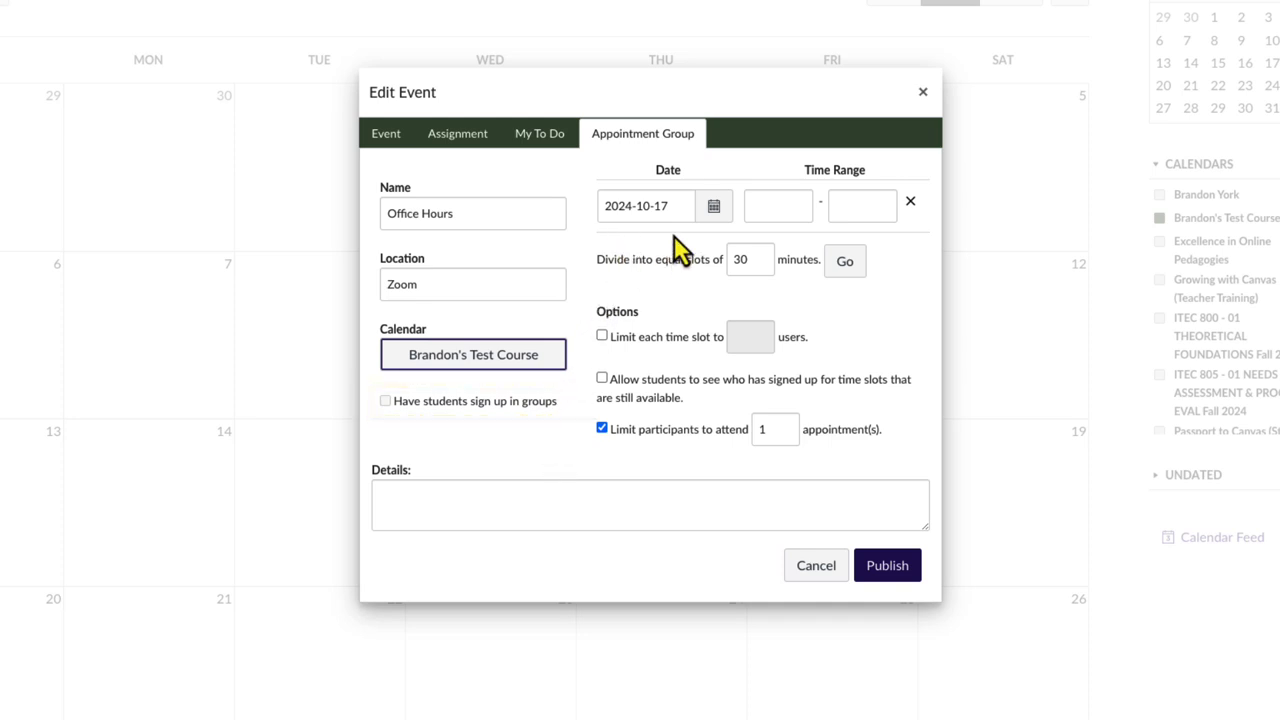
Keep the date 2024-10-17 and set the appointment time range from 2:00 PM to 4:00 PM.
drag(668, 205, 580, 228)
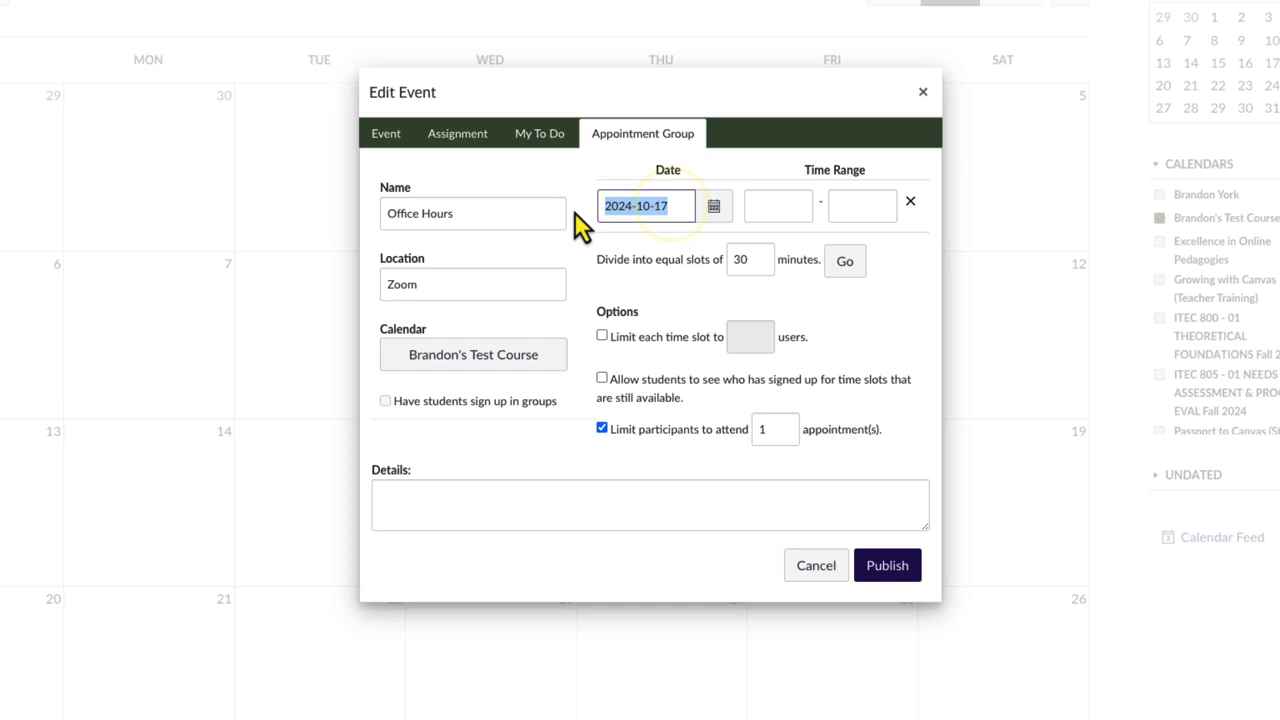
click(709, 207)
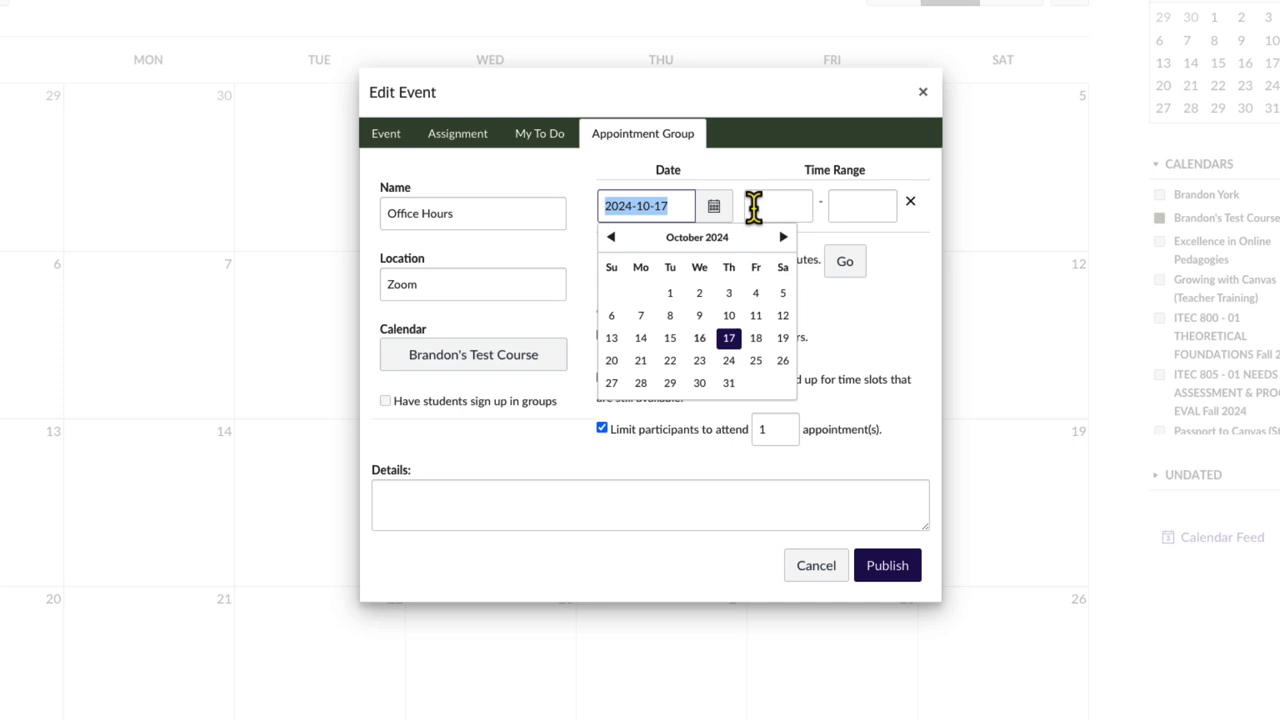
click(753, 207)
text(2:0)
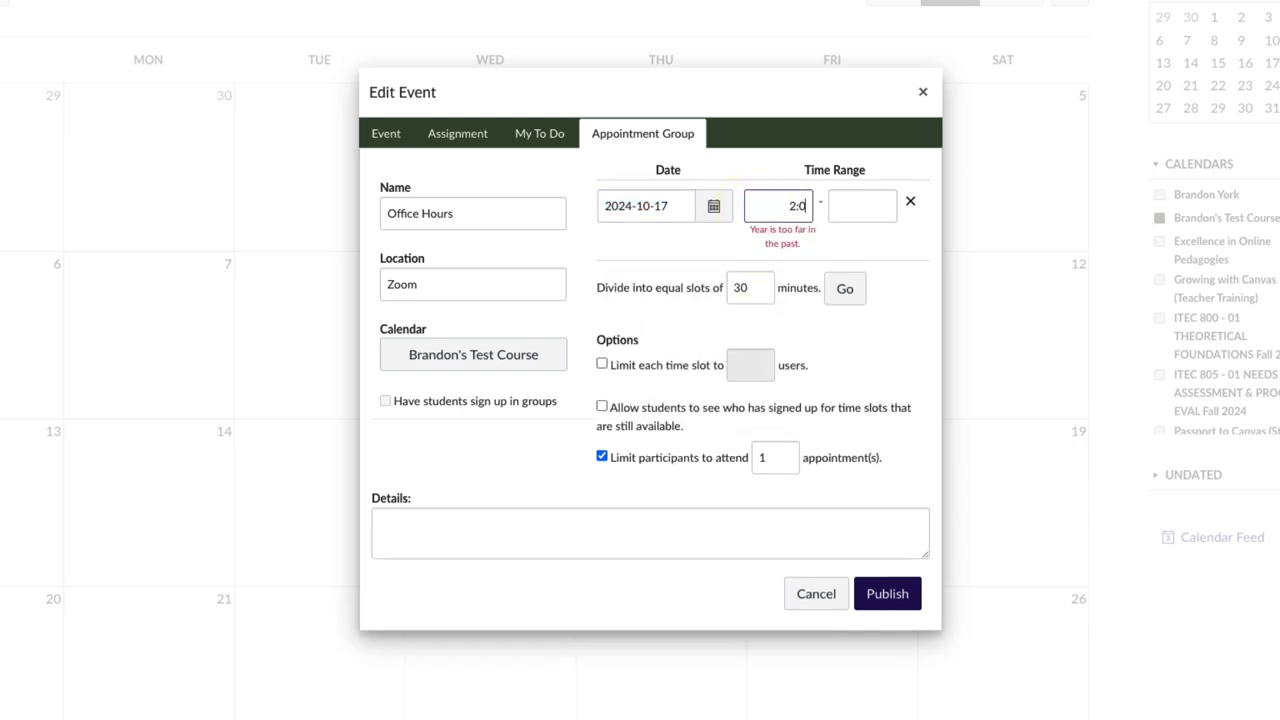
text(0 PM)
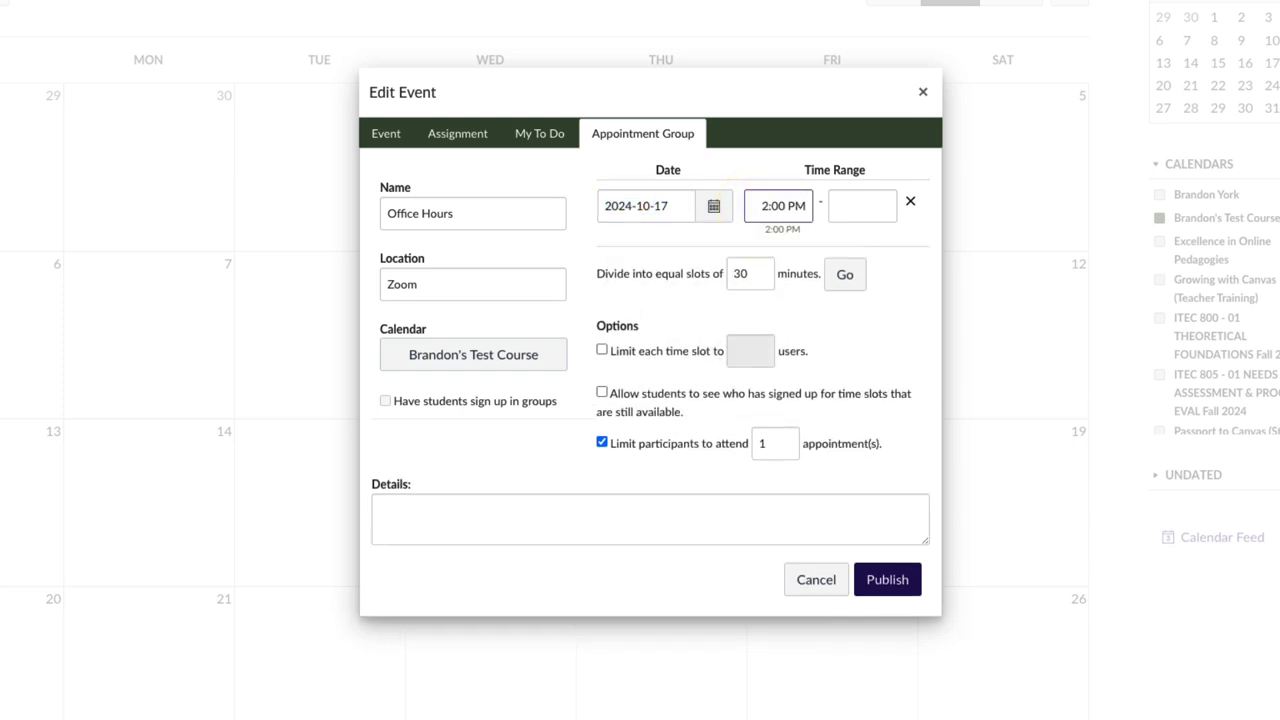
click(837, 206)
text(4:00 PM)
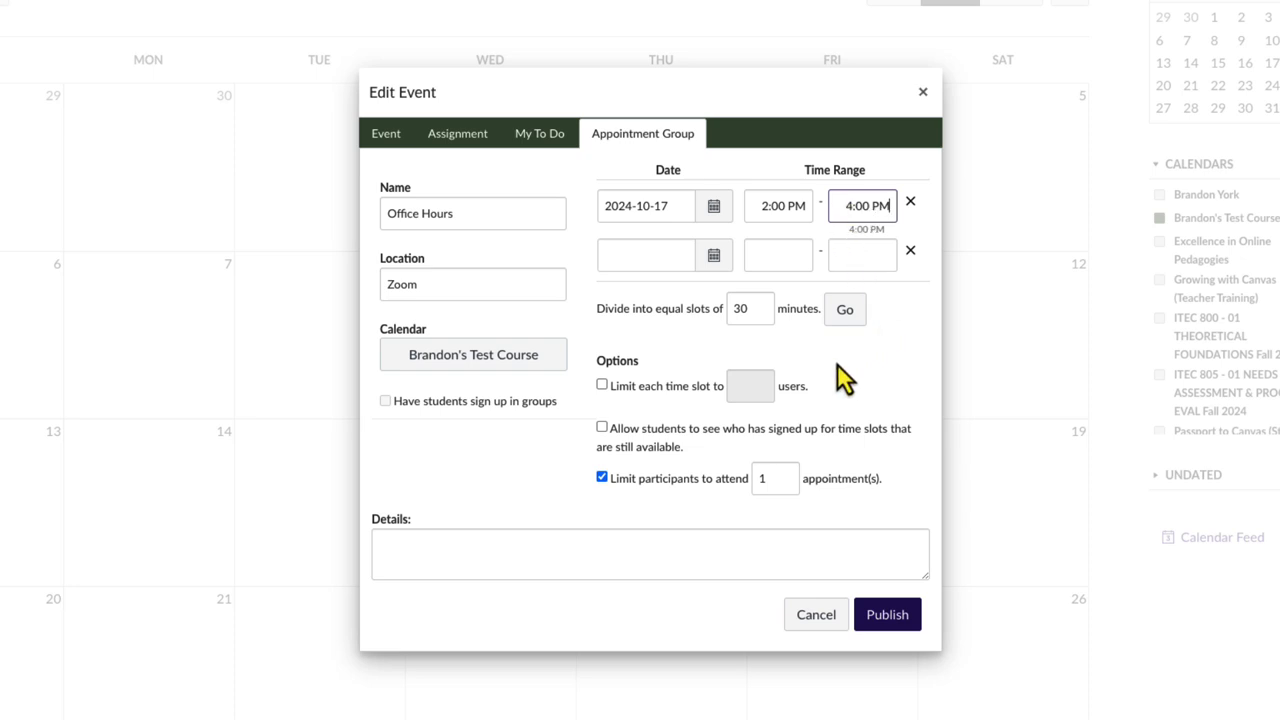
Divide the time range into equal 15-minute slots and limit each time slot to 1 user.
double_click(746, 308)
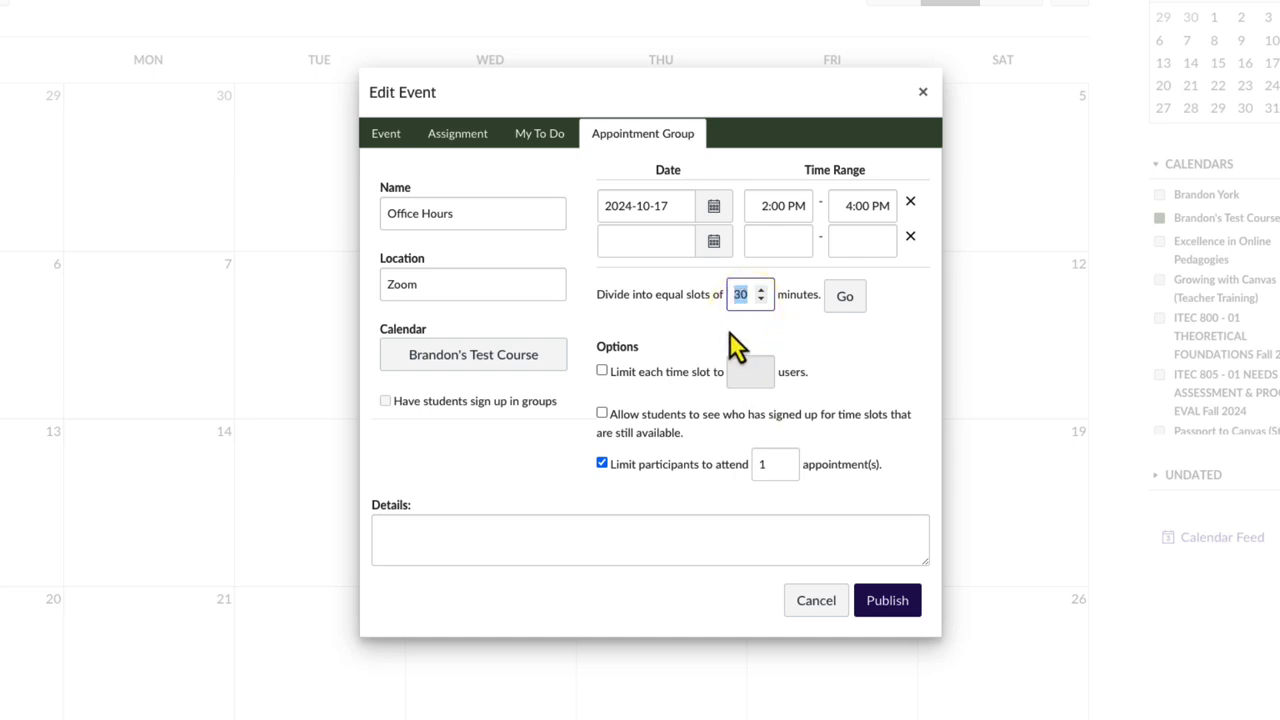
text(15)
click(850, 300)
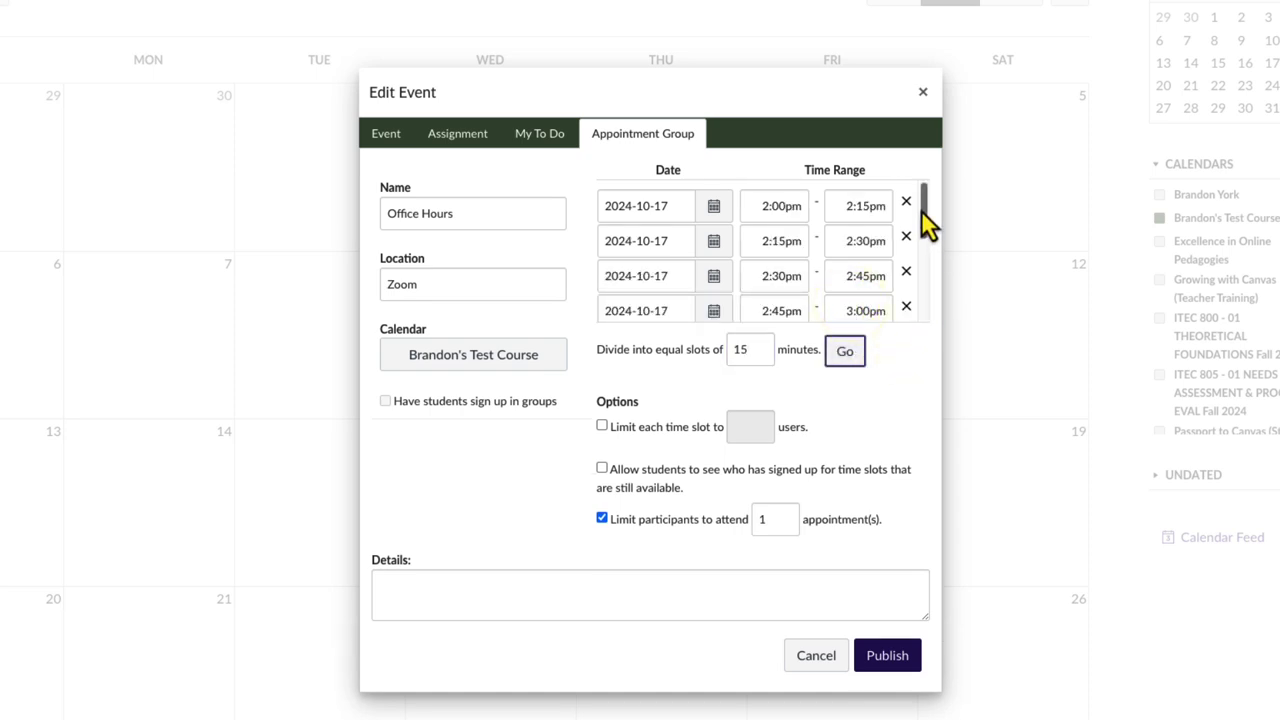
mouse_move(925, 208)
mouse_down()
mouse_move(933, 288)
mouse_move(918, 215)
mouse_up()
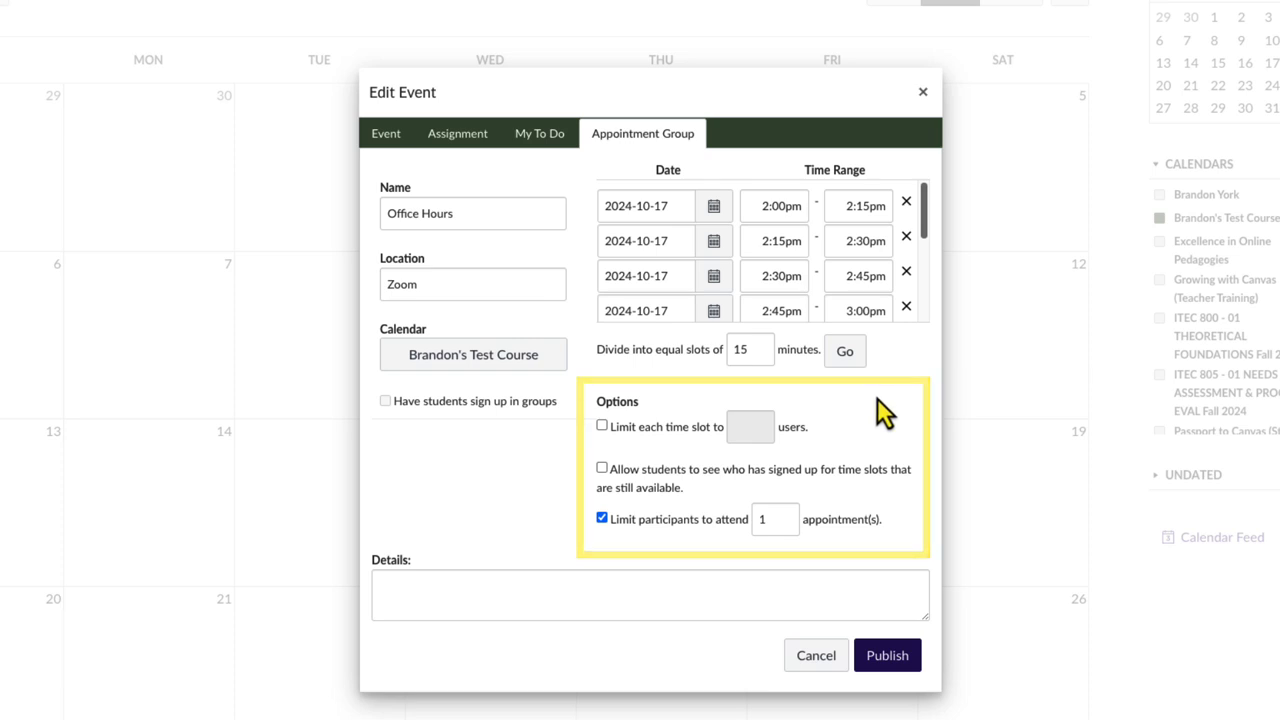
click(602, 428)
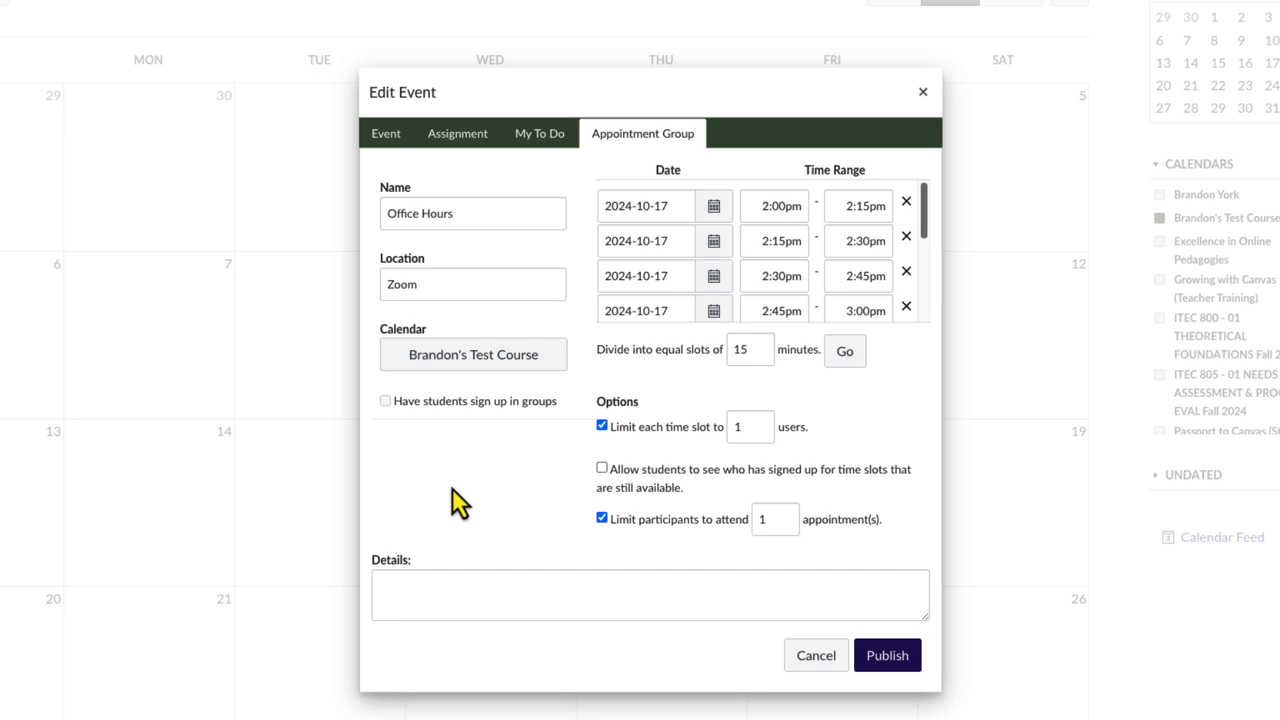
Add the details "Sign up for office hours." and publish the appointment group.
click(453, 580)
text(Sign up )
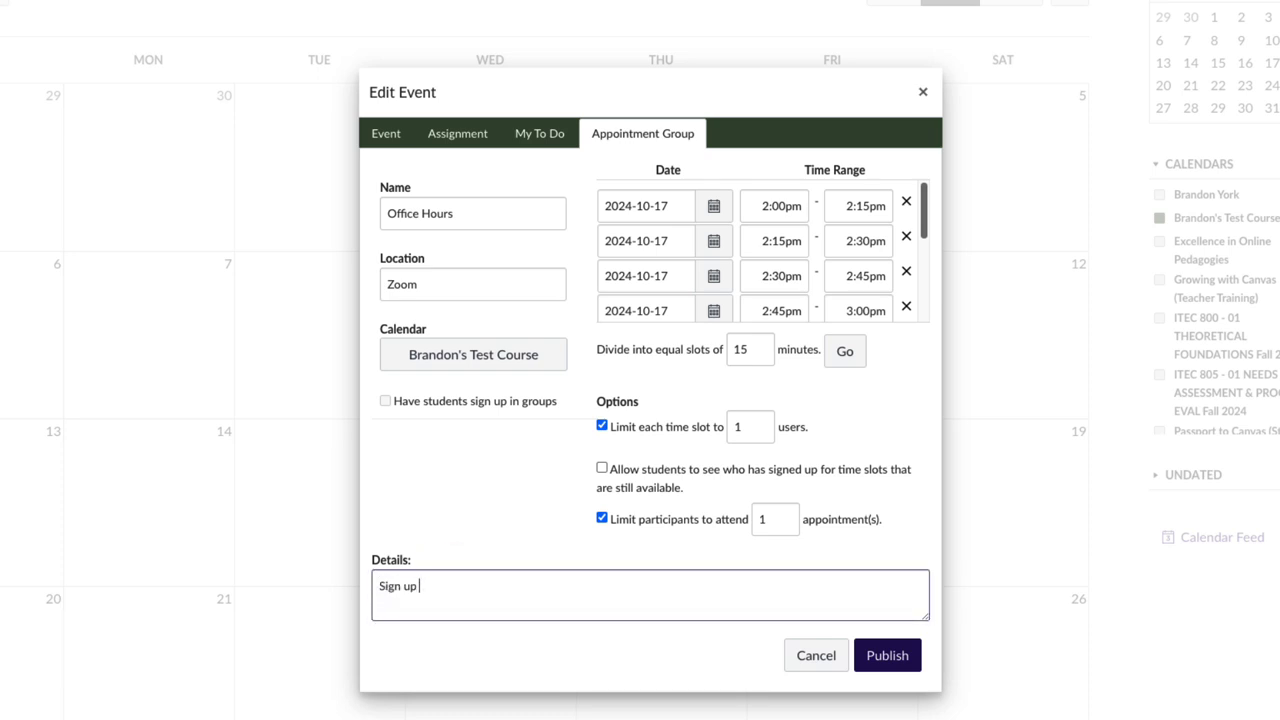
text(for office hours.)
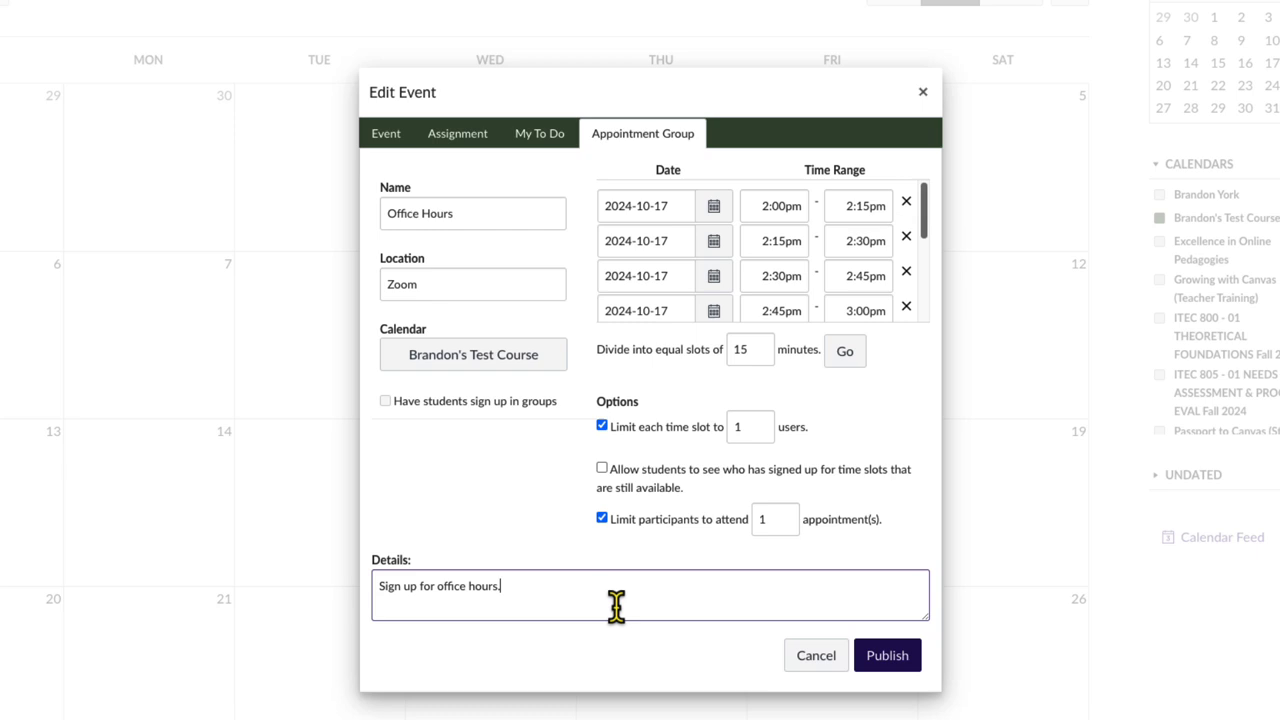
click(885, 656)
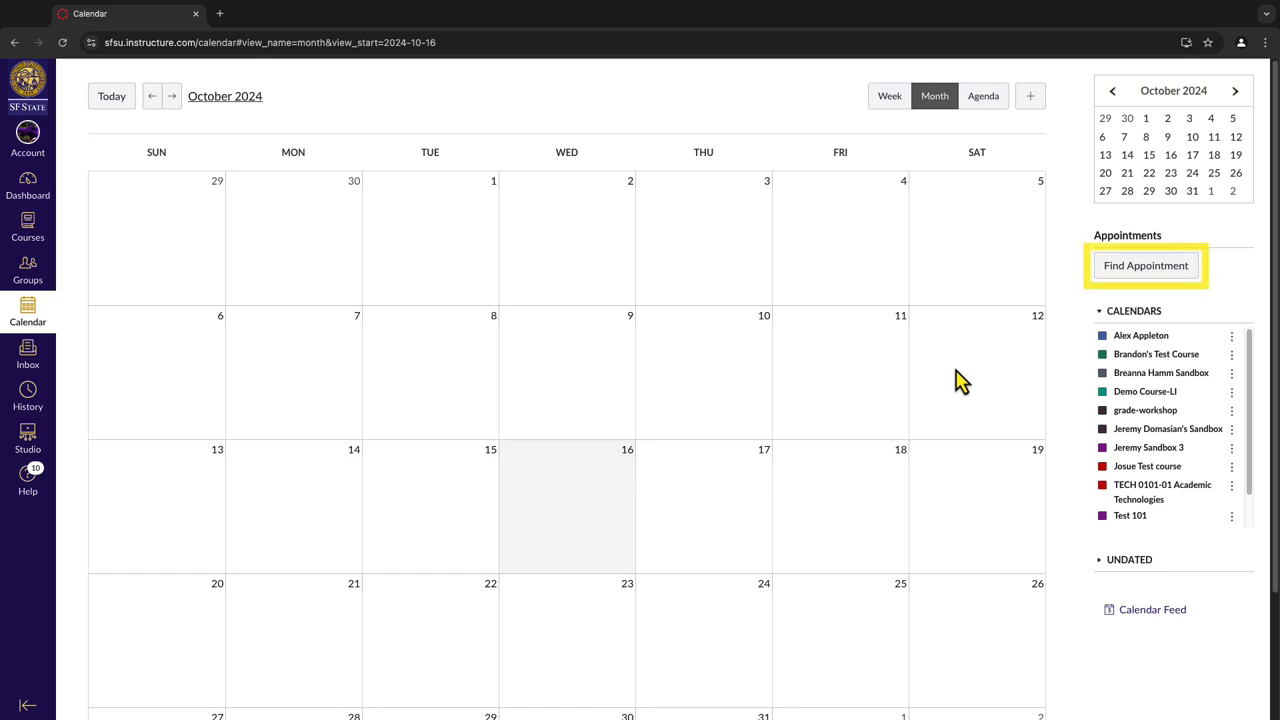
In the student's calendar, find the available appointments for the test course.
click(1113, 270)
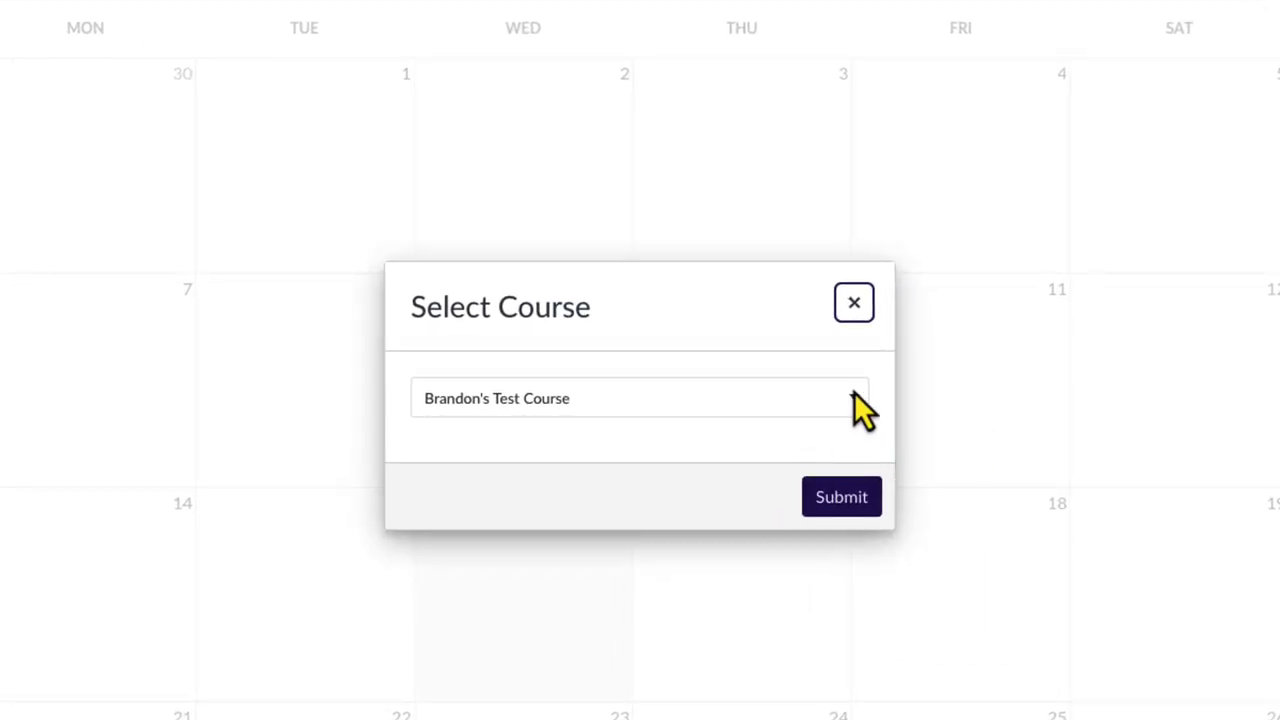
click(854, 396)
click(852, 427)
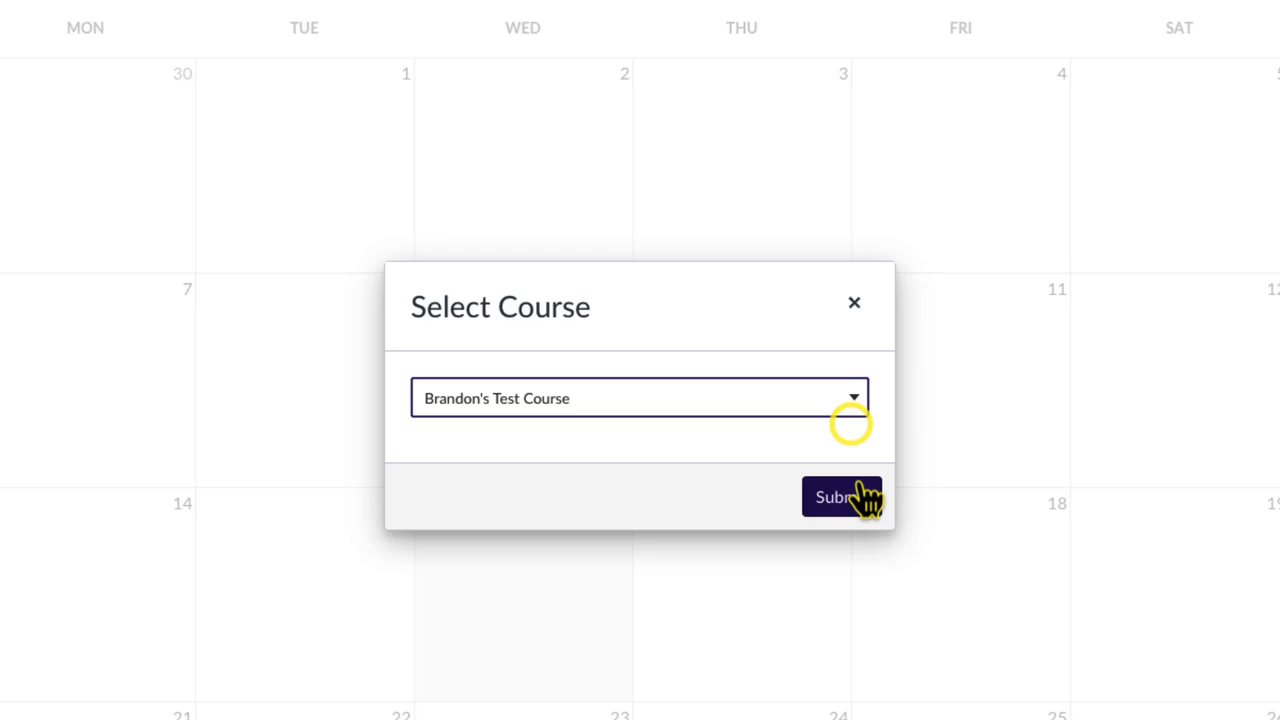
click(850, 497)
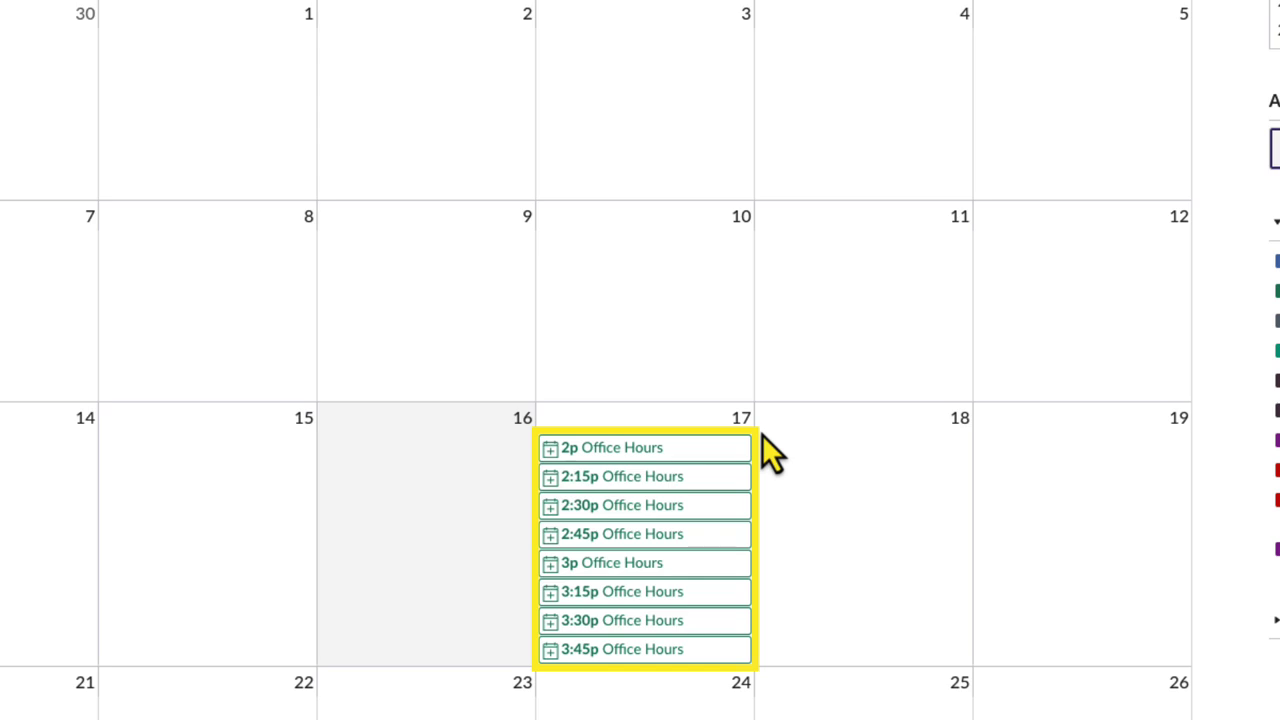
Reserve the 2:45 PM Office Hours slot on October 17 with the comment "I look forward to meeting!".
click(724, 536)
click(605, 402)
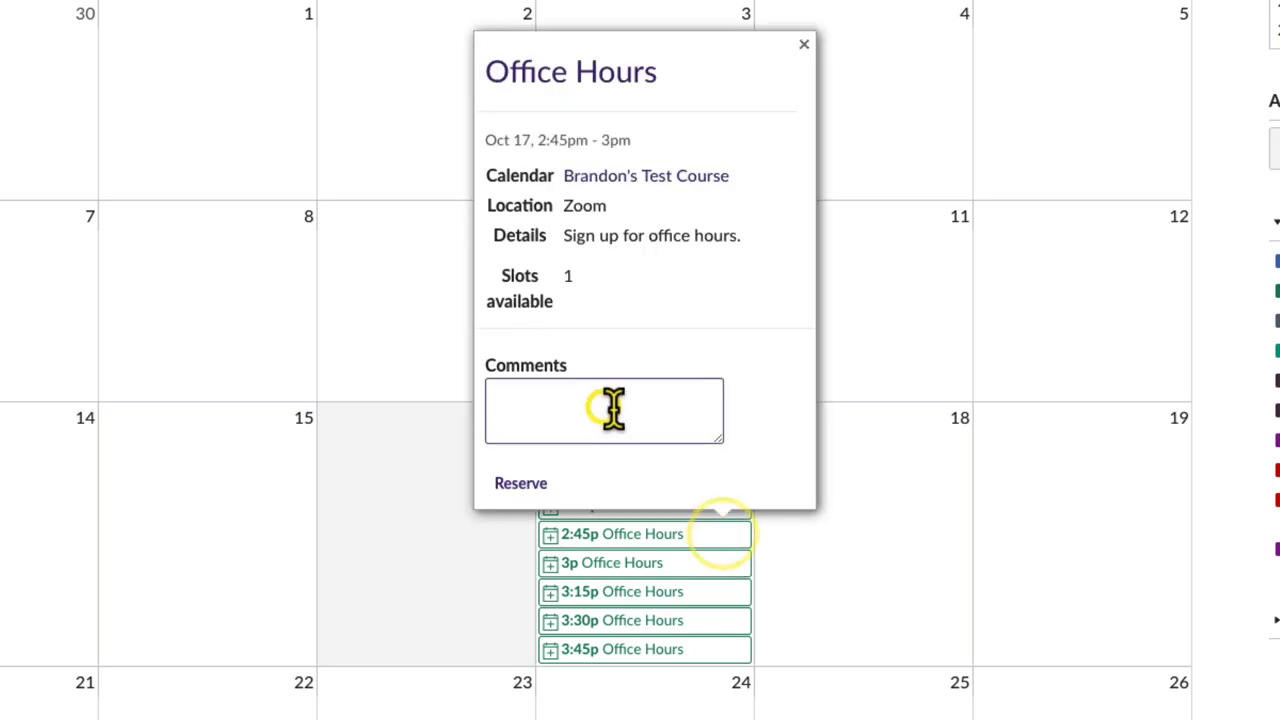
text(I look forward to meeting!)
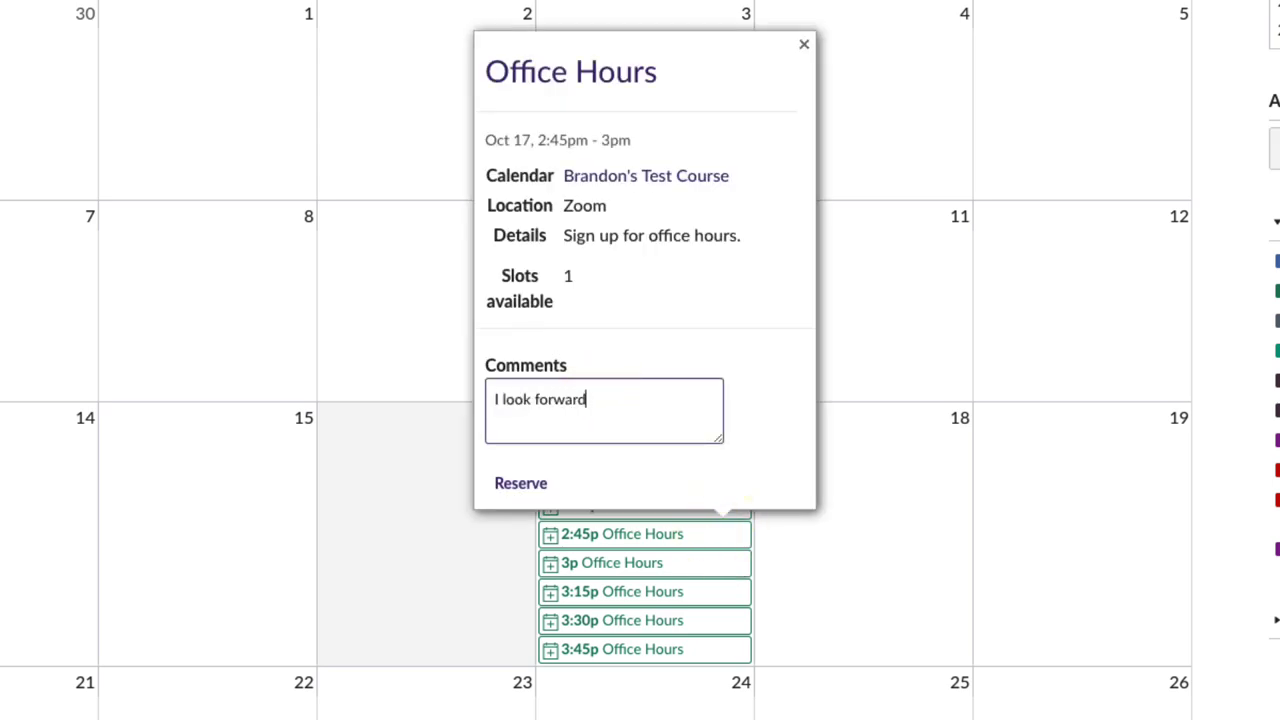
click(521, 484)
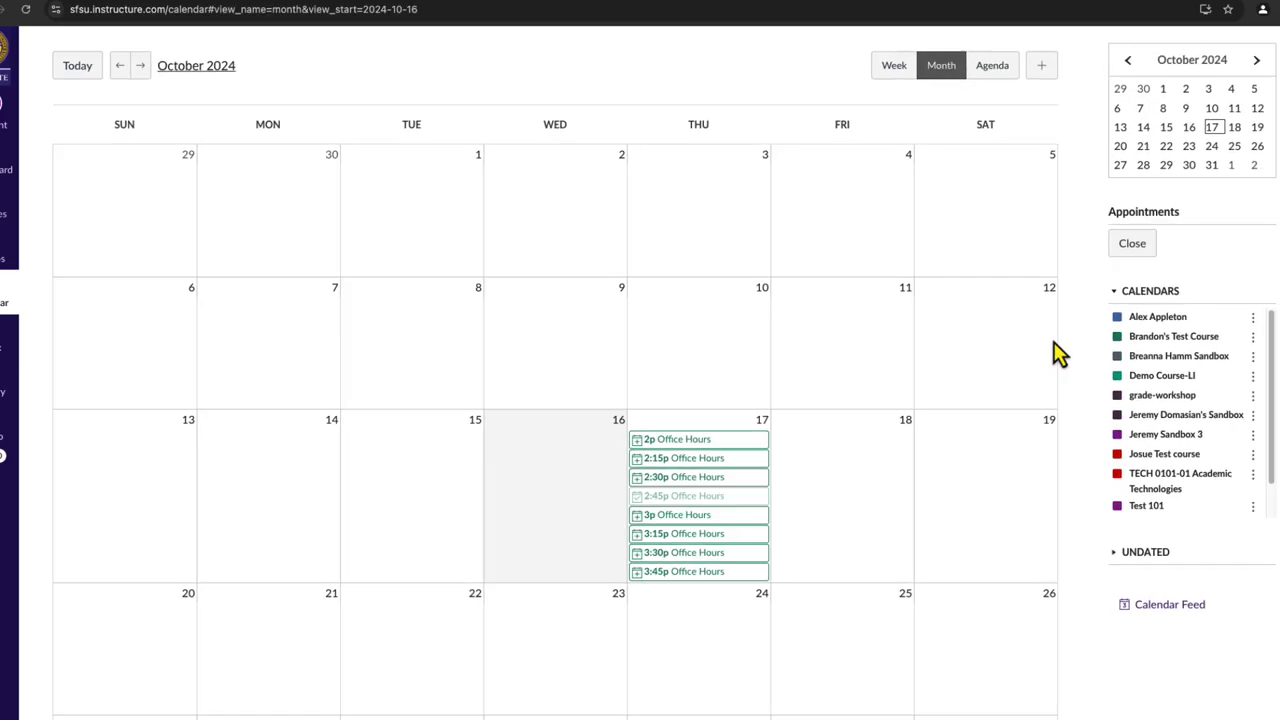
Close the appointment finder and open the reserved 2:45 PM Office Hours appointment on October 17.
click(1250, 75)
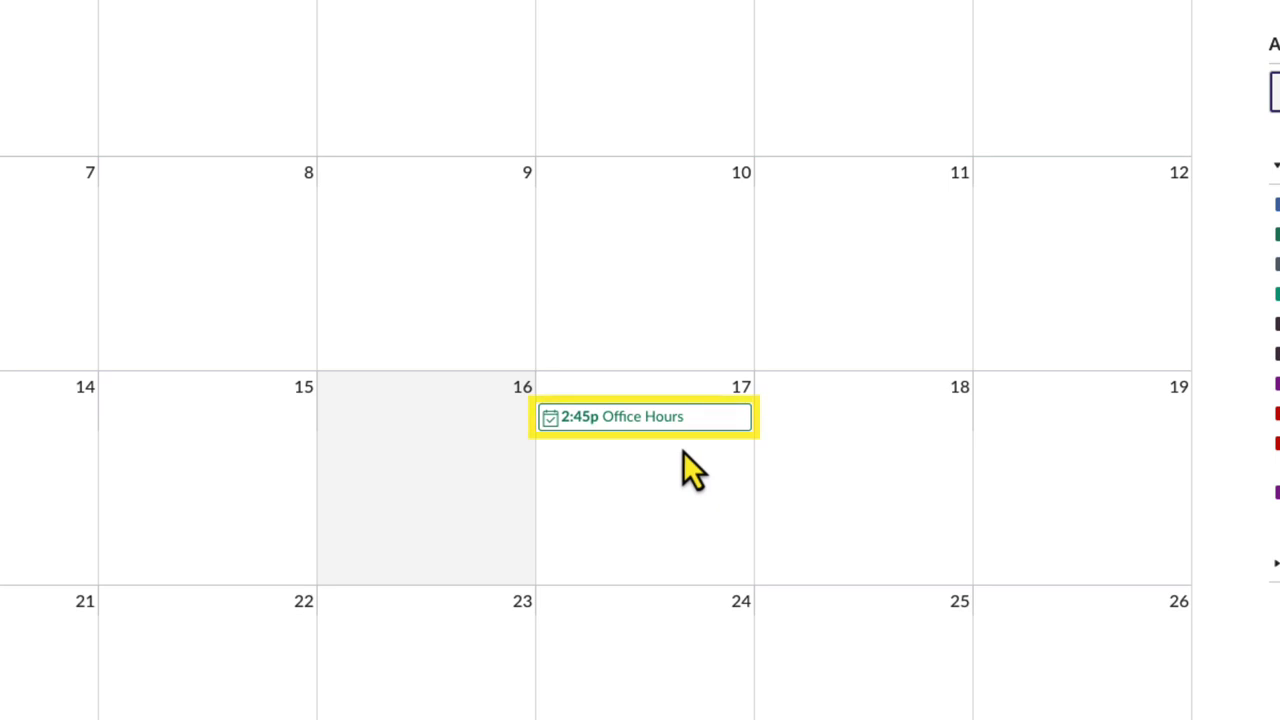
click(680, 430)
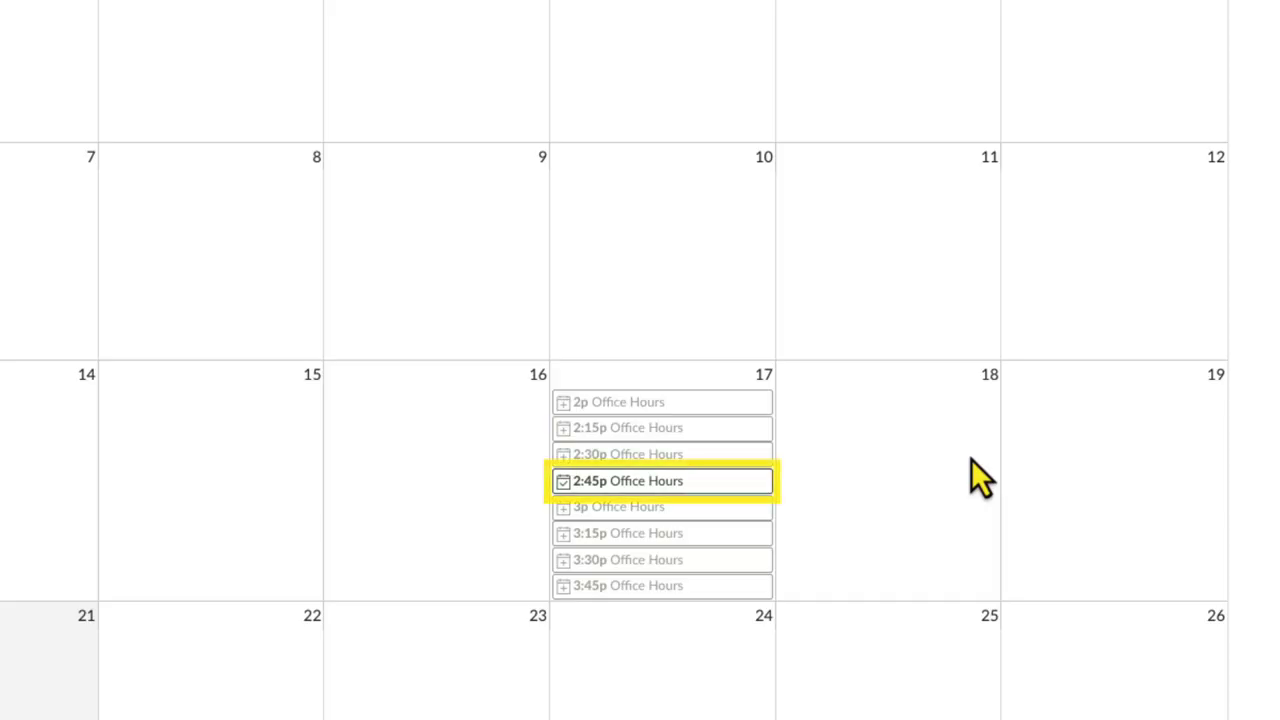
From the instructor's 2:45 PM Office Hours appointment, send the attending student the message "See you soon!".
click(717, 481)
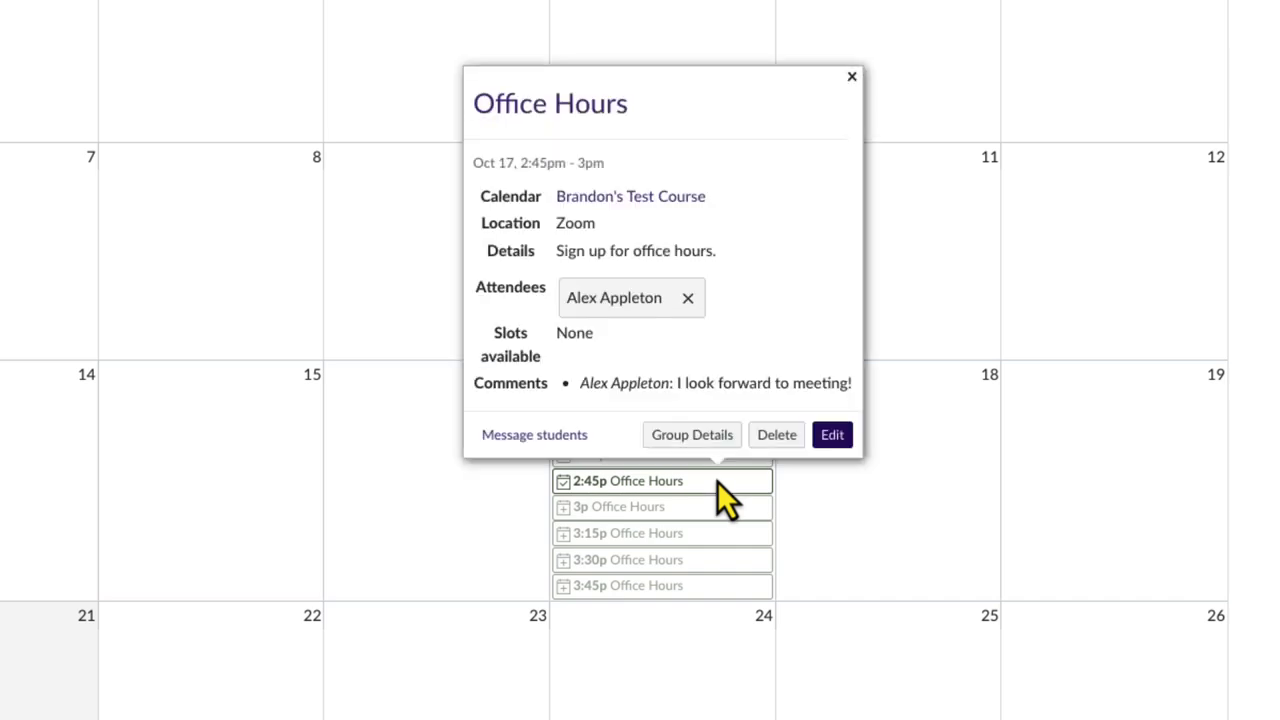
click(536, 437)
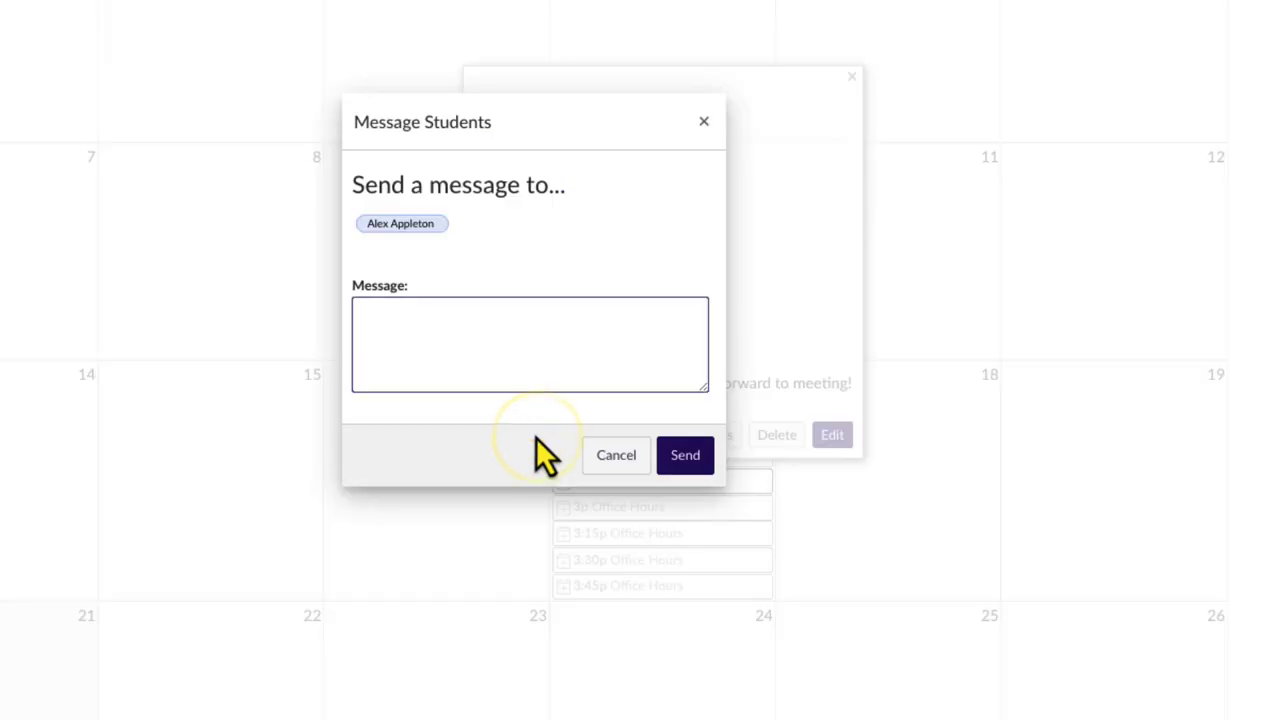
text(See you soon!)
click(688, 458)
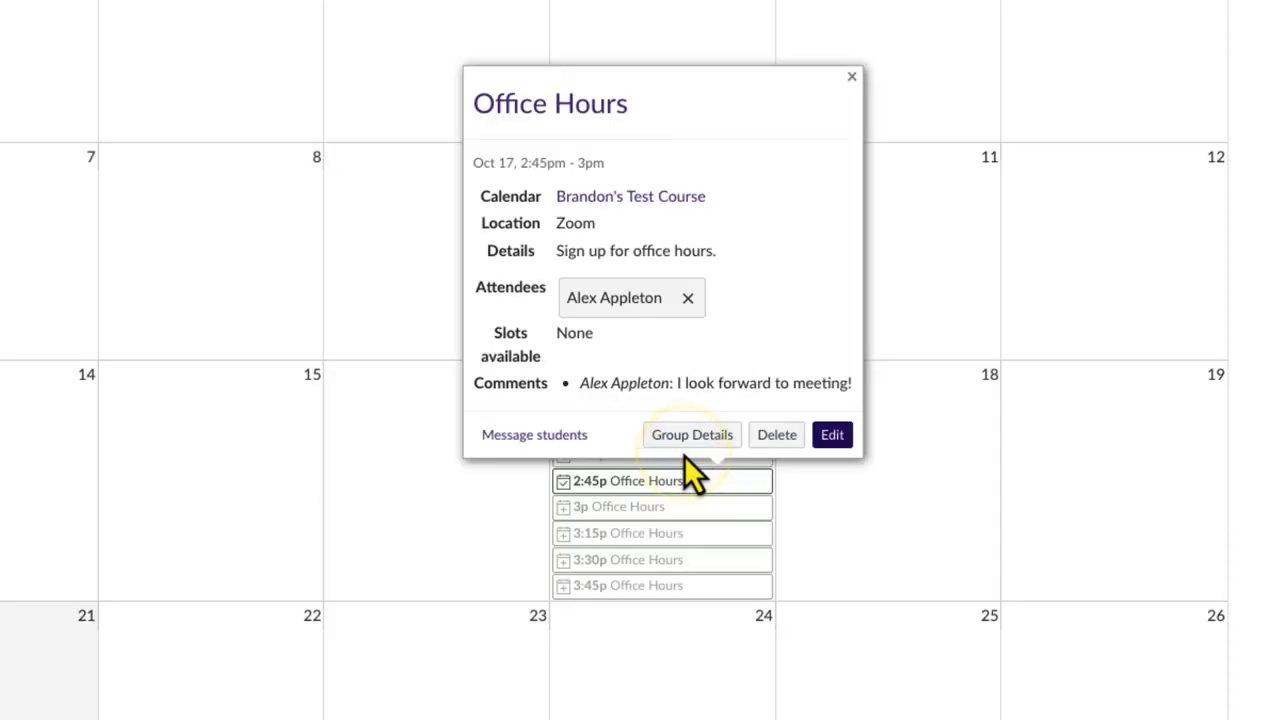